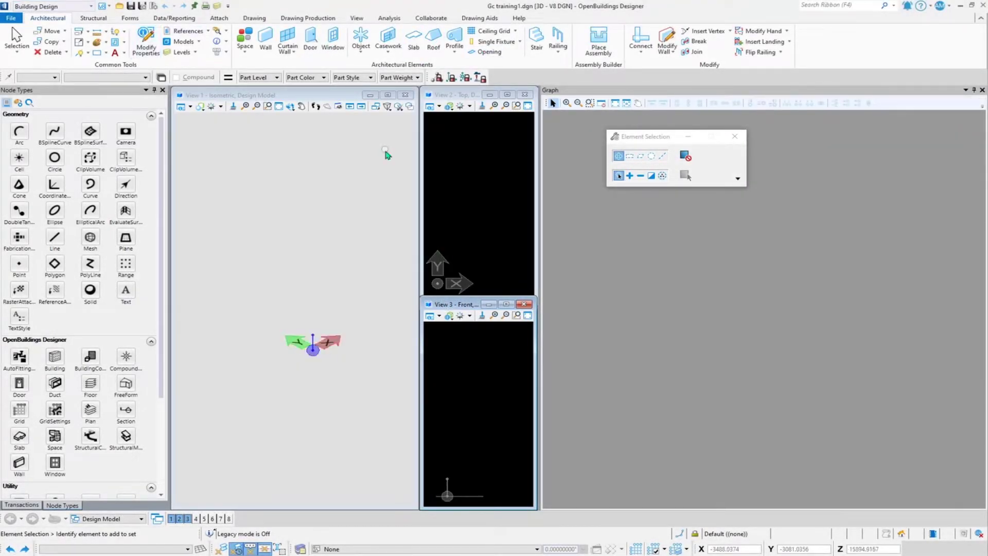
Maximize the isometric View 1 and switch the workflow to Computational Design
click(388, 95)
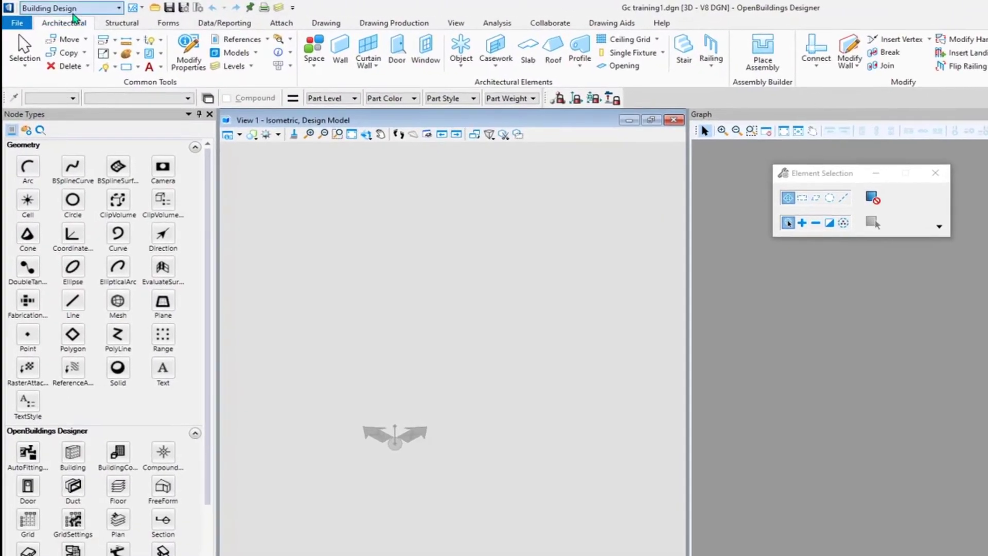
click(82, 8)
click(81, 9)
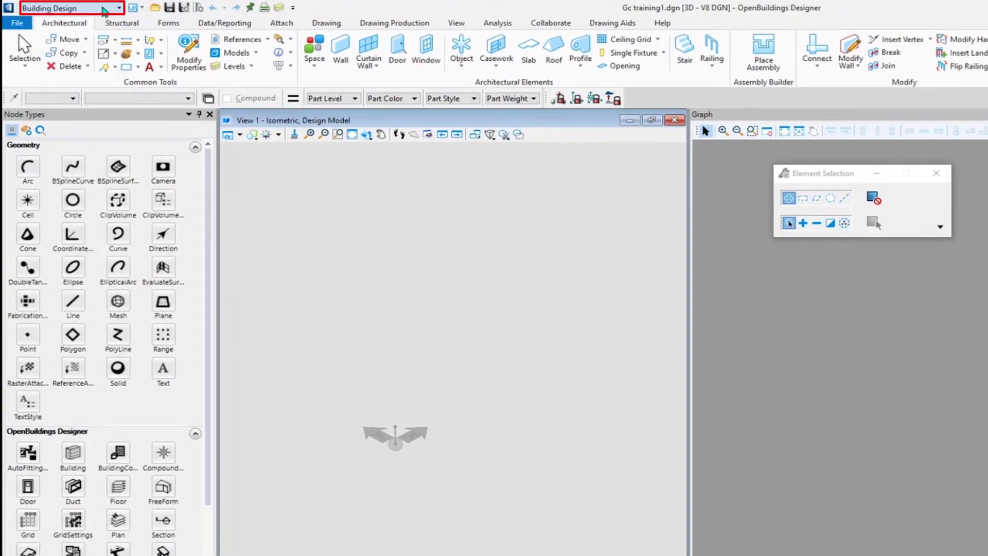
click(105, 9)
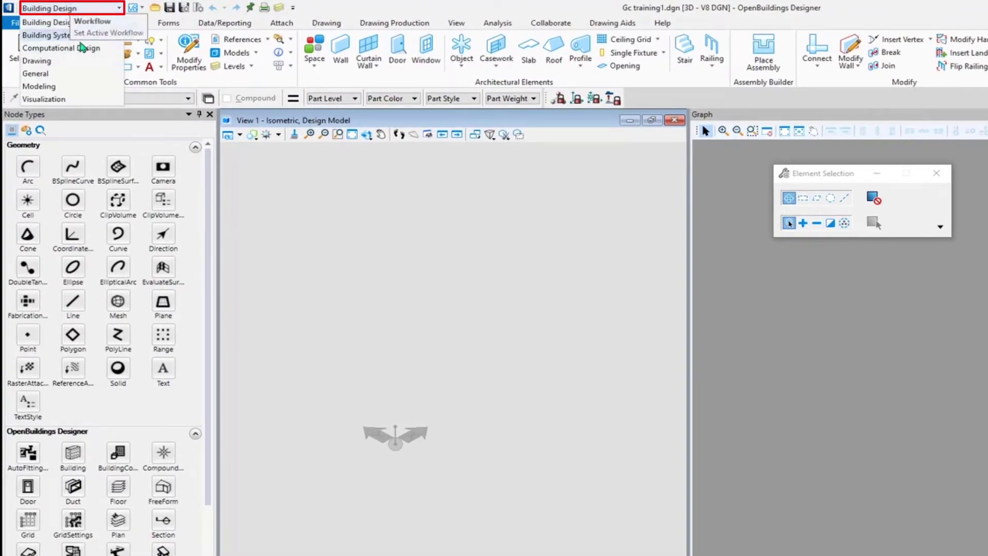
key(Escape)
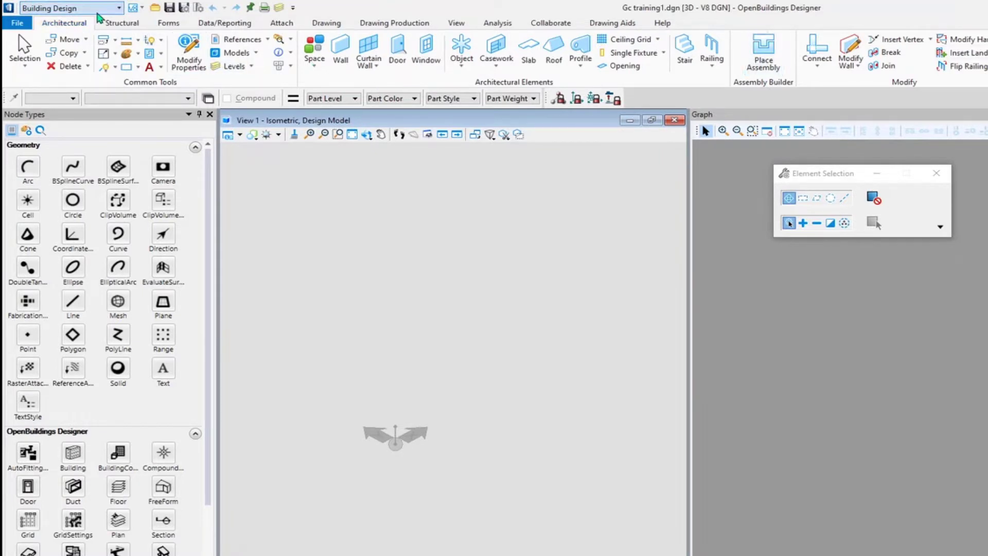
click(98, 11)
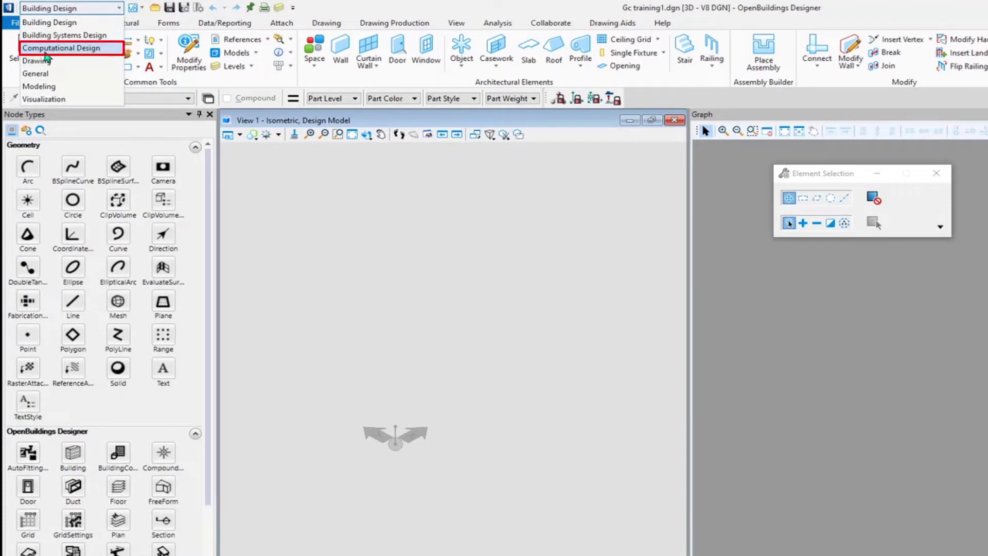
click(45, 52)
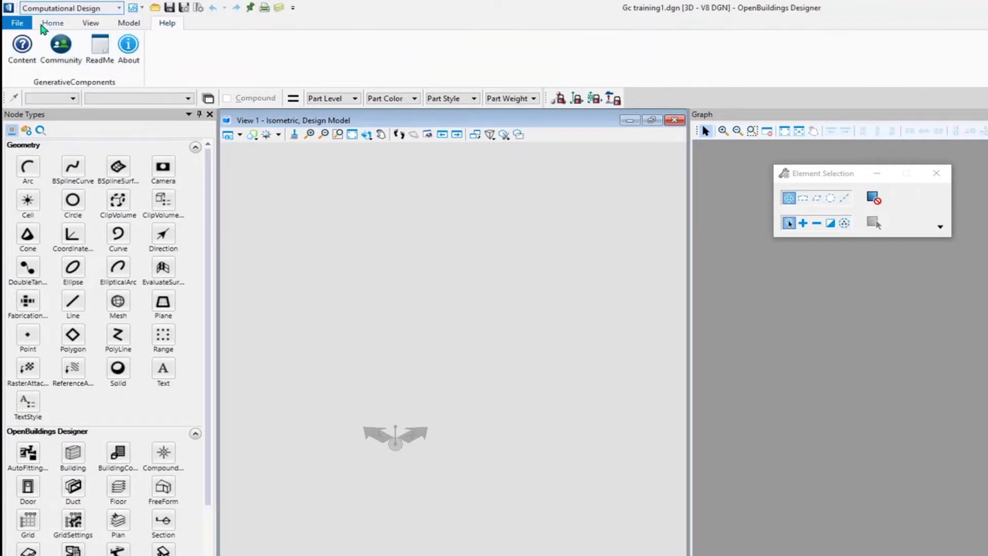
Browse the Home, View, Model and Help ribbon tabs, ending back on Home
click(52, 25)
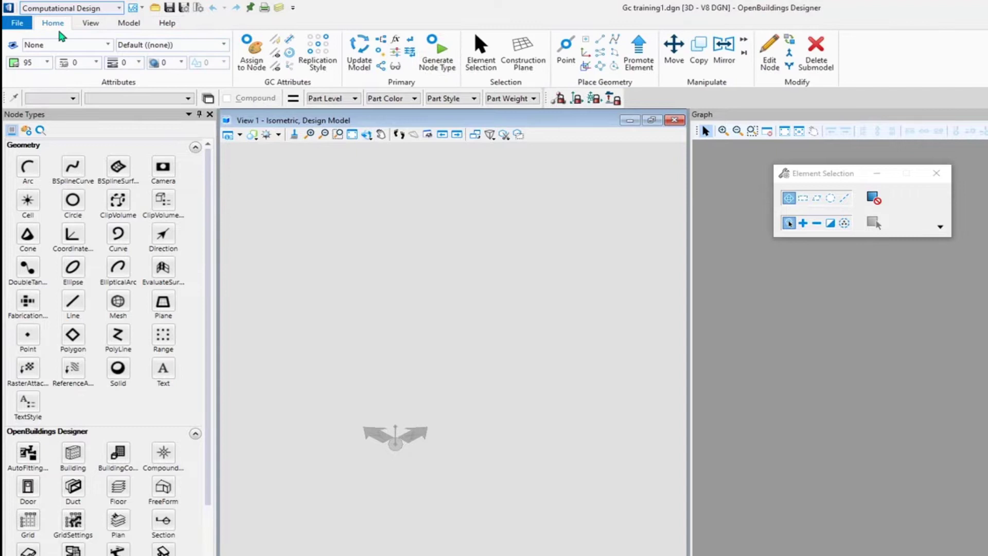
click(91, 22)
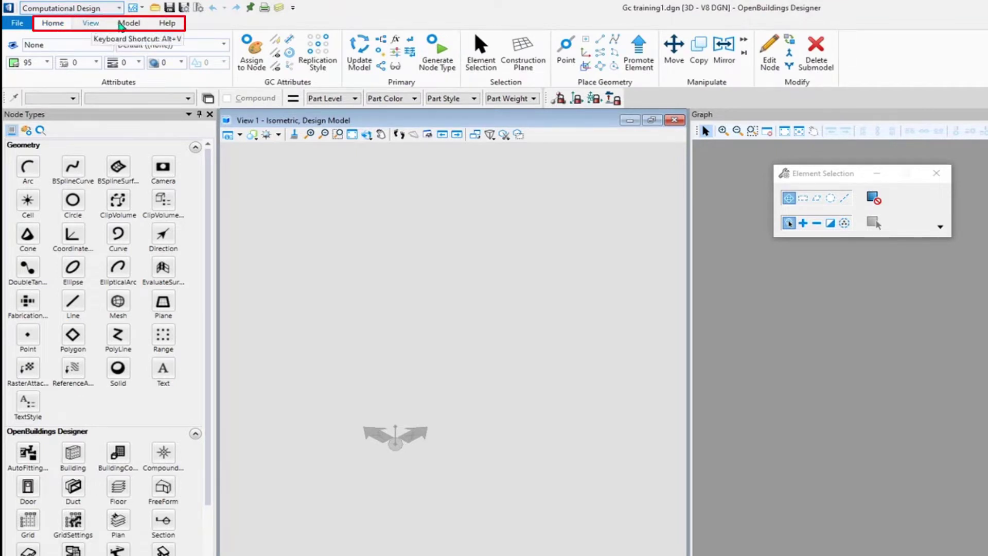
click(128, 24)
click(166, 24)
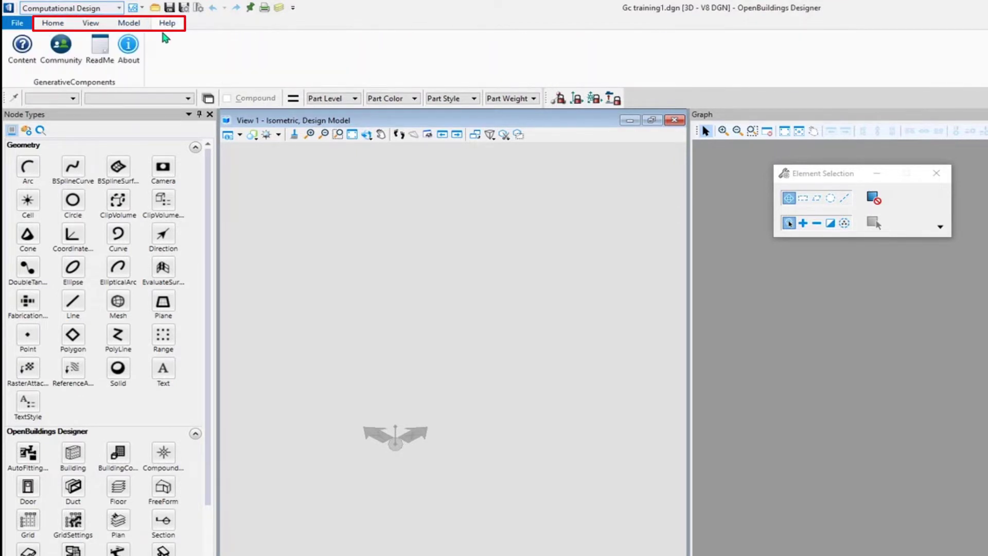
click(53, 24)
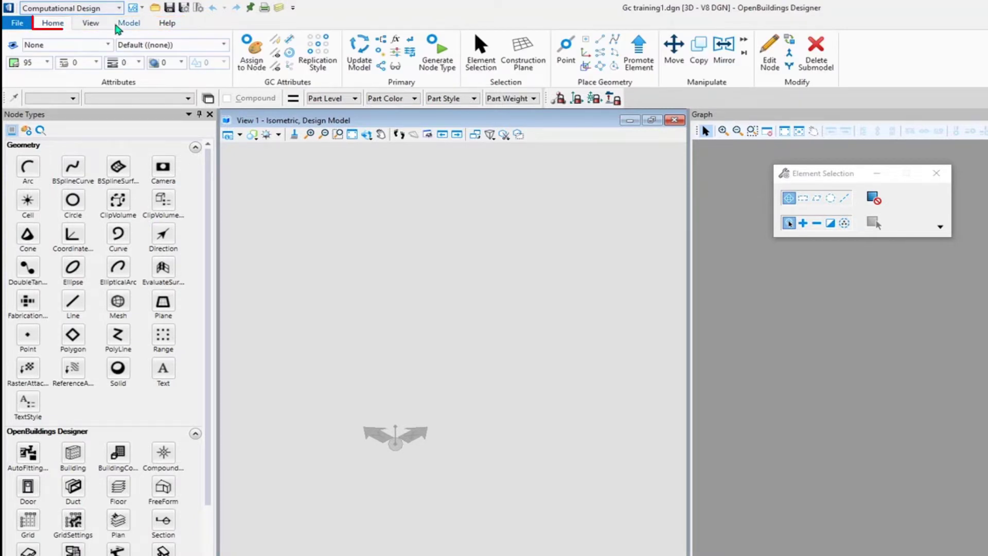
click(129, 23)
click(53, 23)
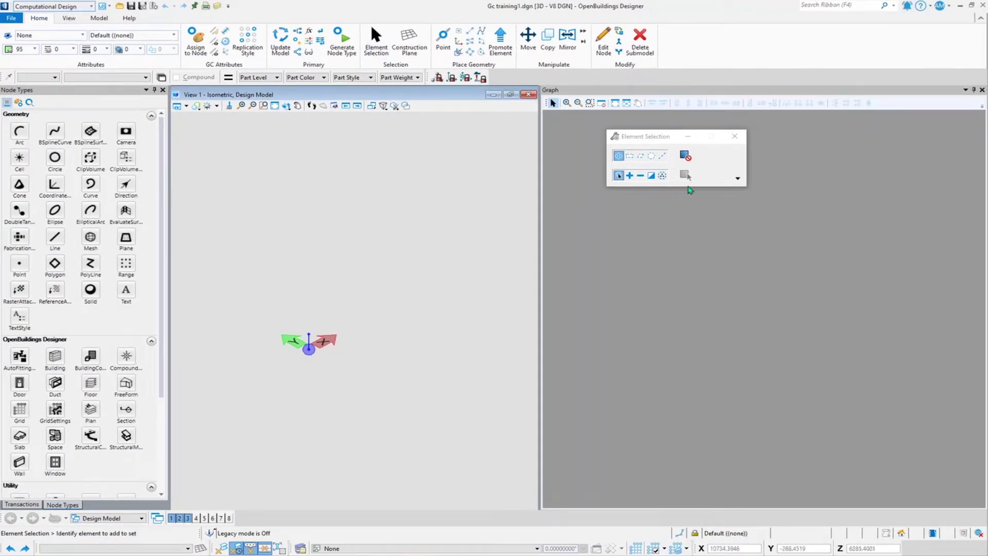
Move the Element Selection palette top-right and collapse all Node Types groups, then re-expand Geometry
drag(664, 135, 745, 24)
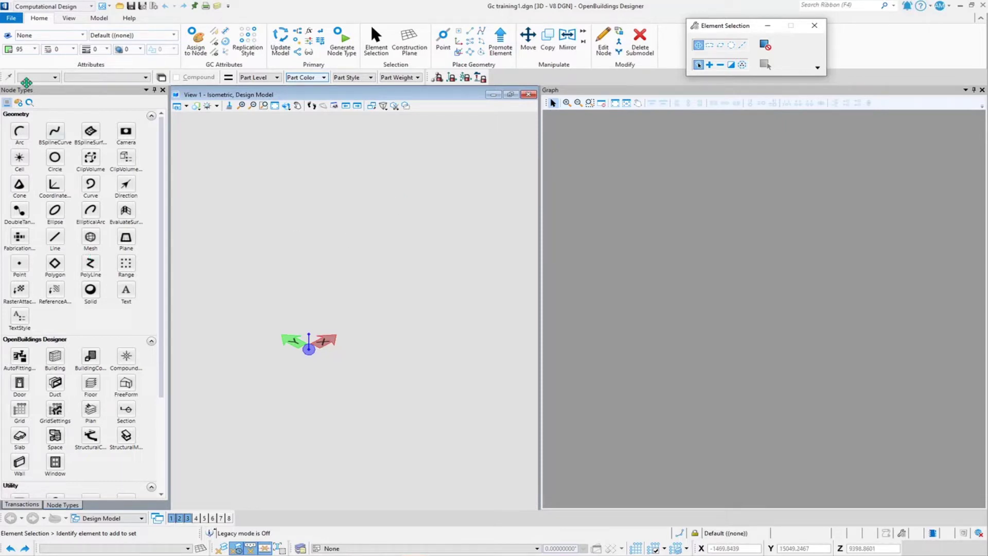
click(151, 116)
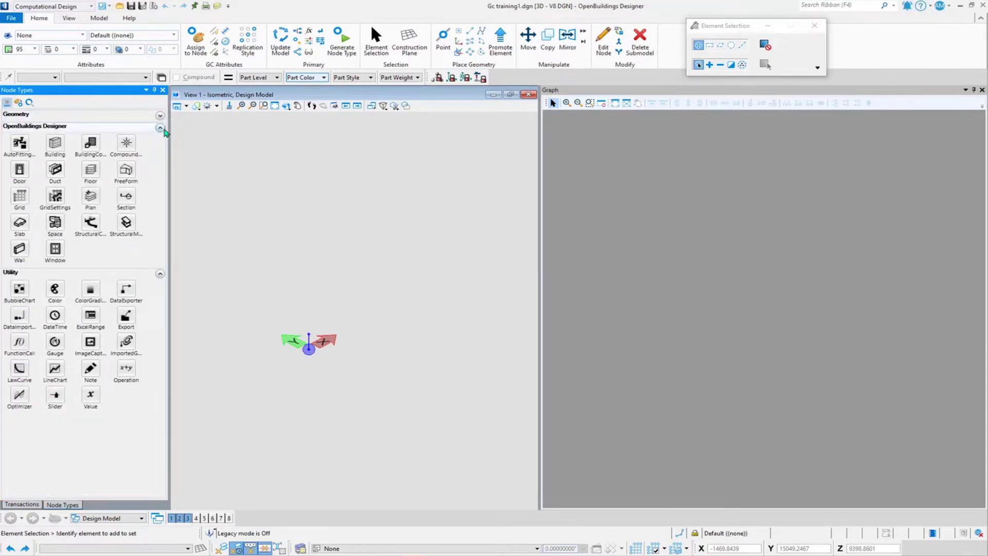
click(160, 128)
click(161, 139)
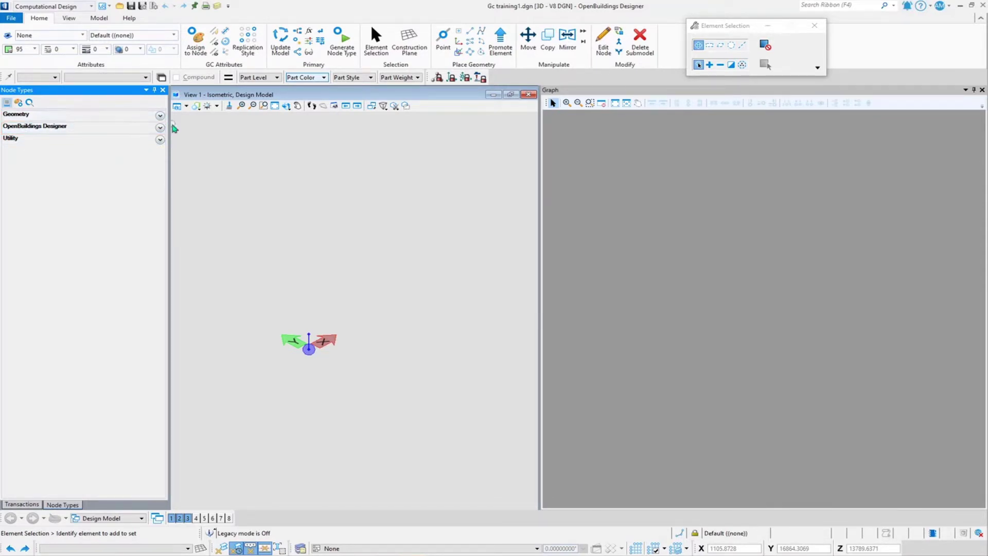
click(3, 115)
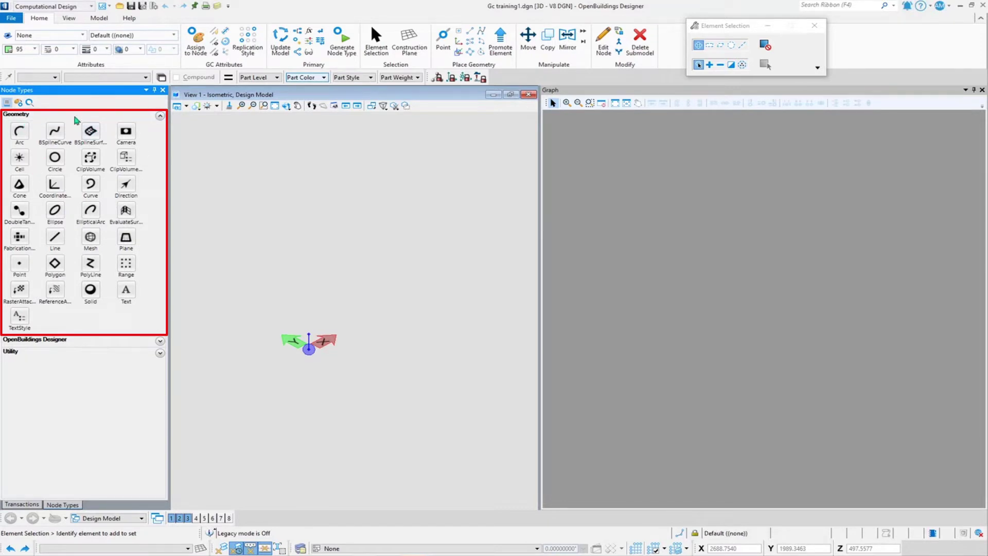
Expand the OpenBuildings Designer and Utility node groups and scroll through their node types
click(160, 341)
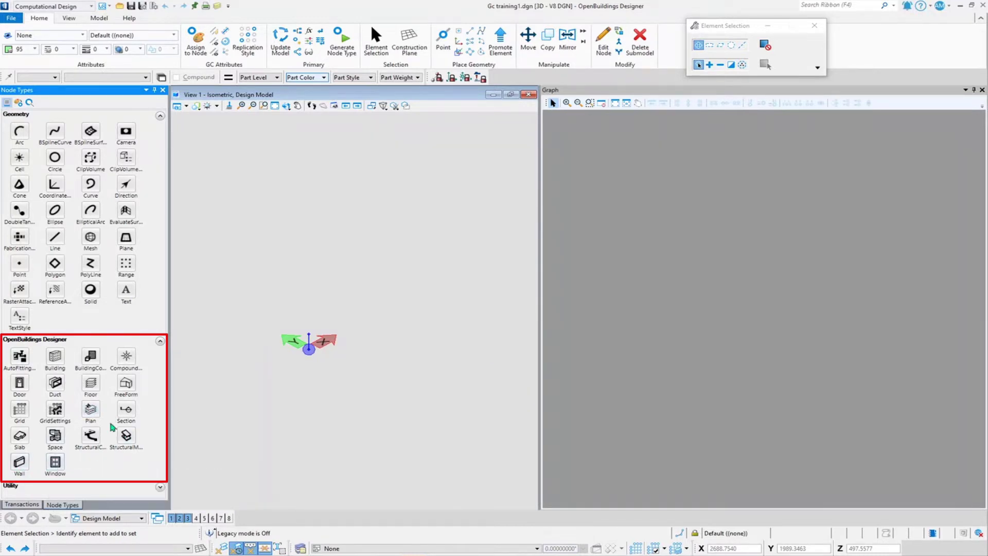
click(160, 487)
scroll(129, 412, down, 5)
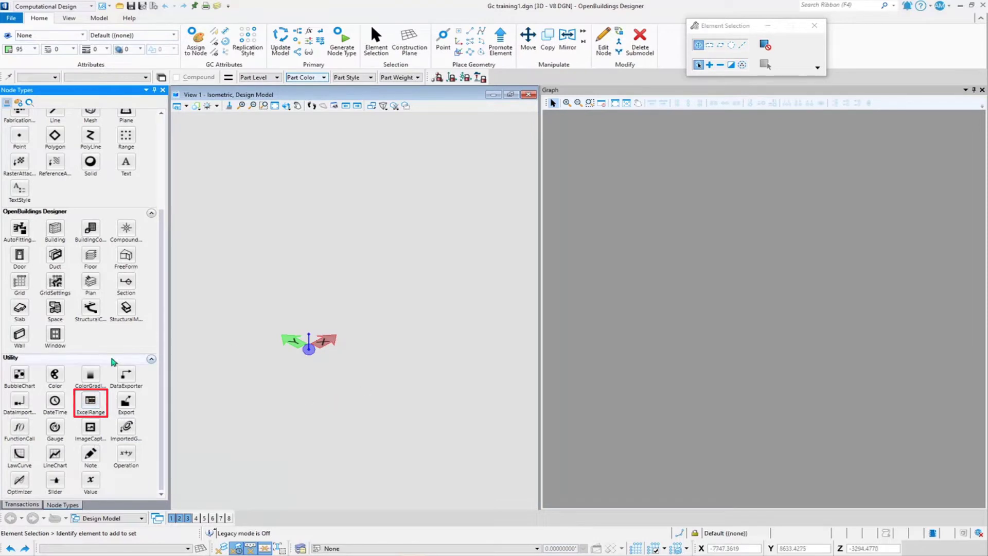
scroll(114, 362, up, 5)
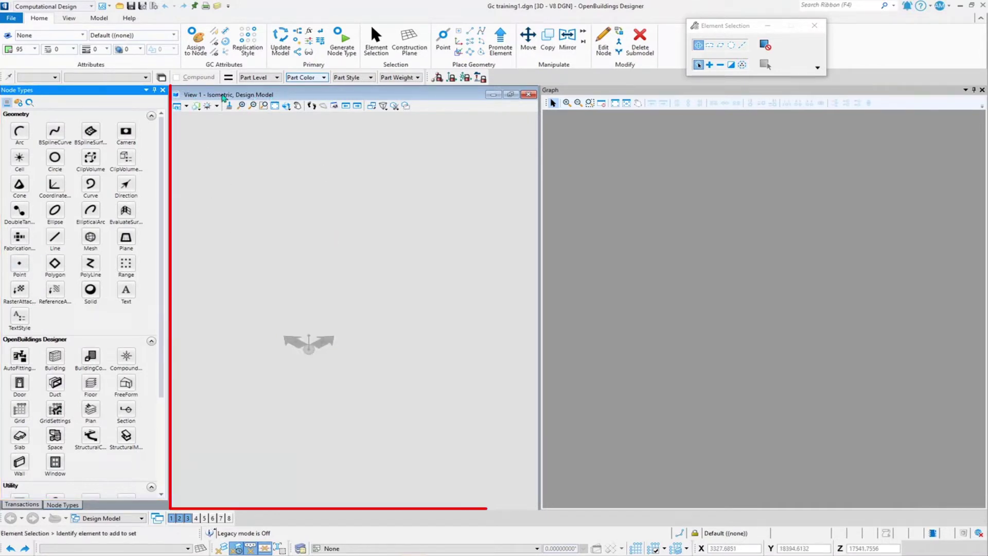
Zoom into the isometric View 1 until the grid appears
scroll(359, 390, up, 3)
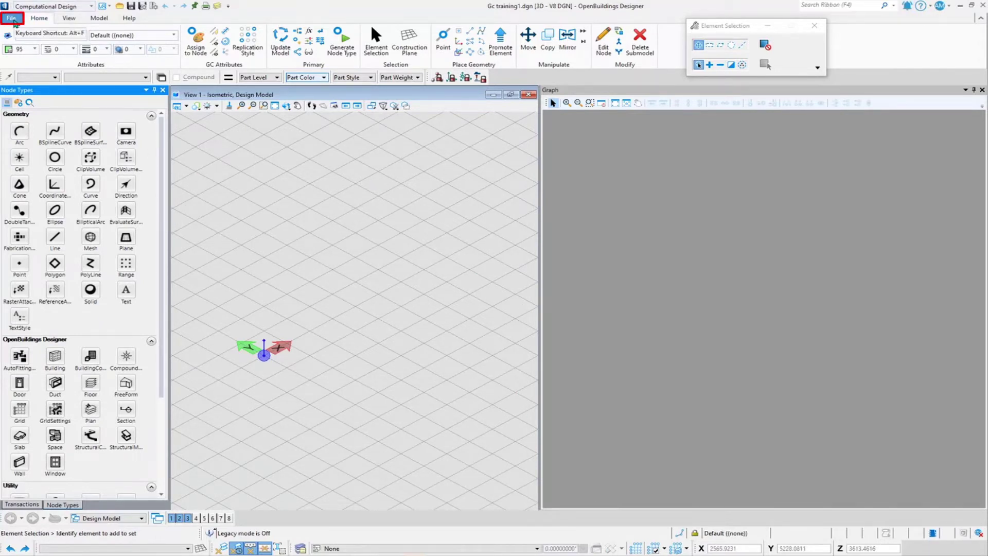
Browse the backstage Export, Tools, Utilities, Dataset Tools and Import/Export pages
click(13, 19)
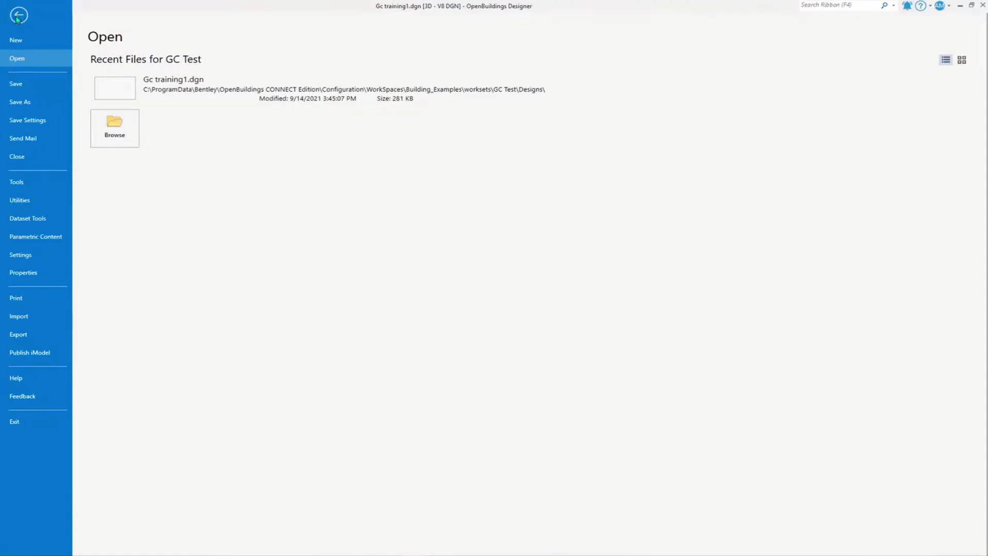
click(18, 334)
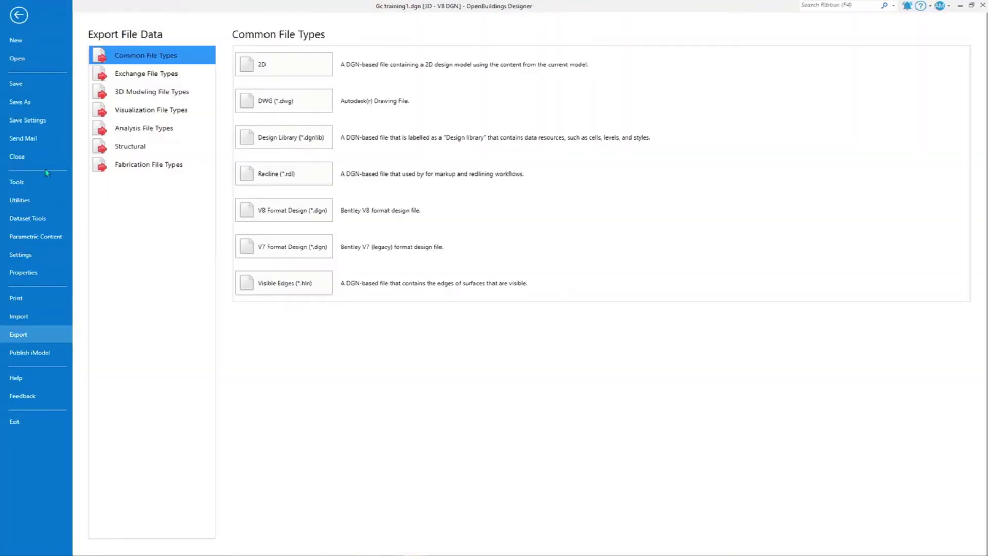
click(33, 185)
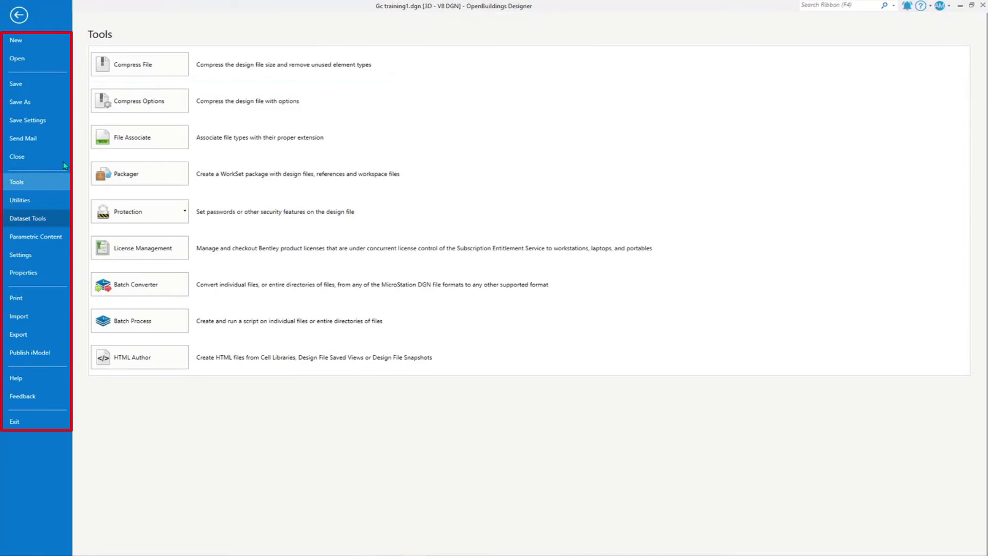
click(36, 202)
click(44, 225)
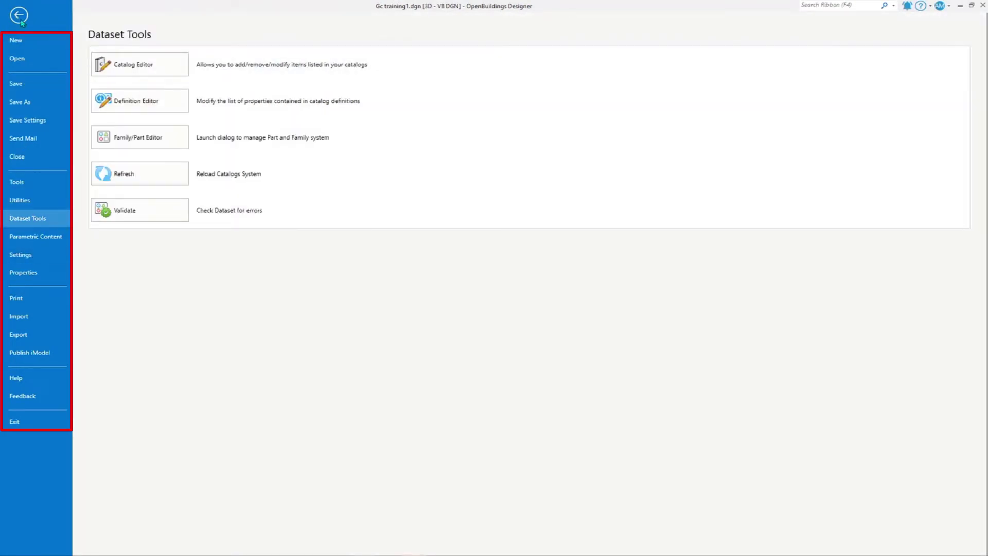
click(31, 318)
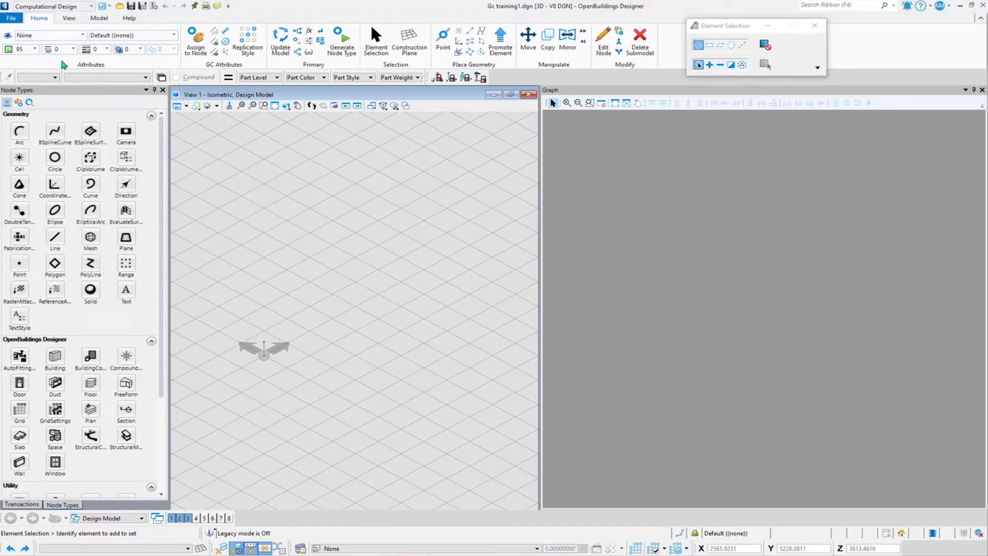
click(35, 49)
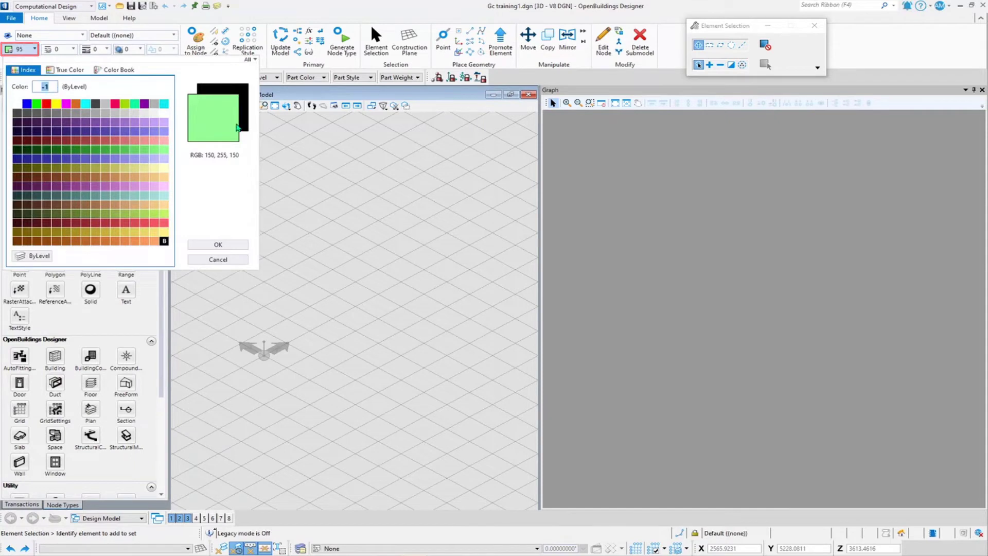
key(Escape)
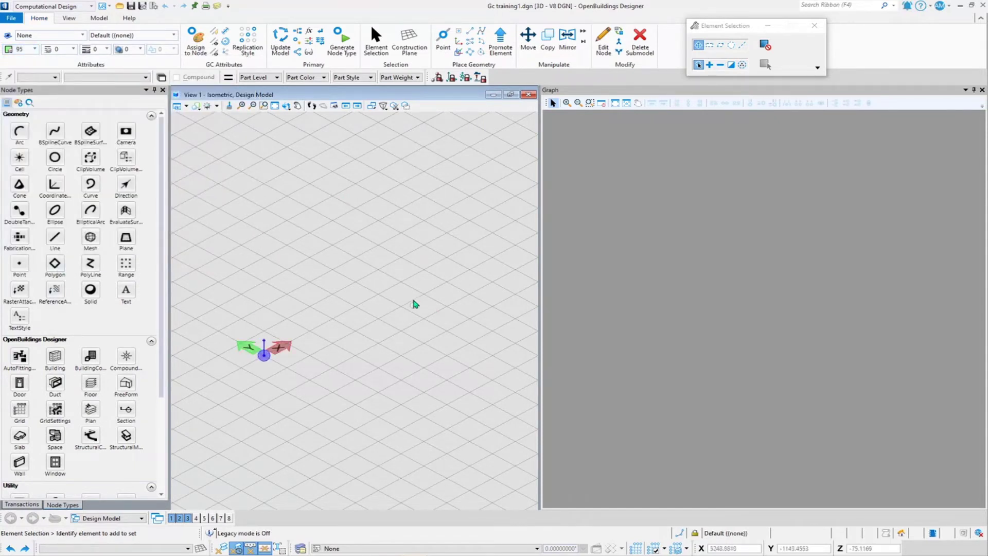
click(34, 49)
click(34, 49)
click(73, 49)
click(73, 49)
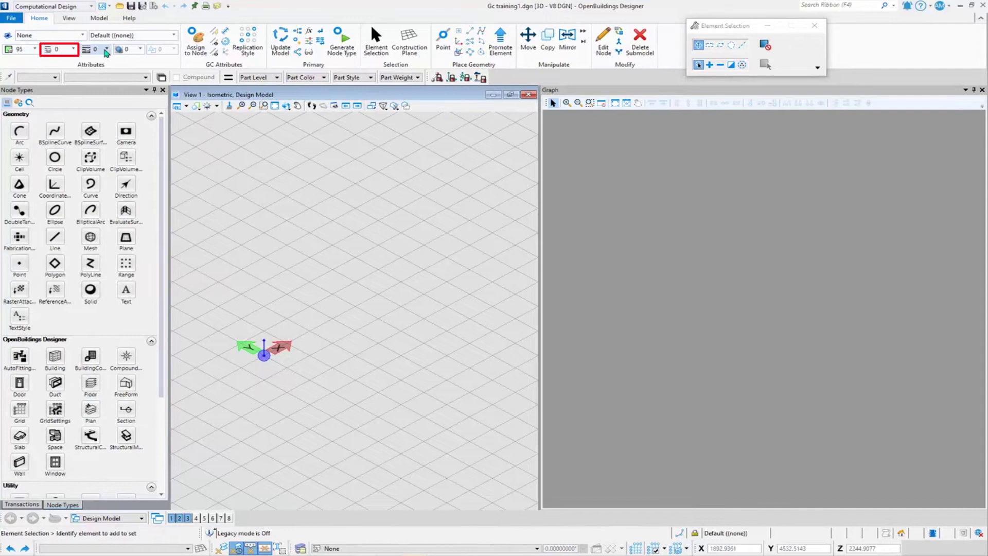
click(105, 49)
click(106, 49)
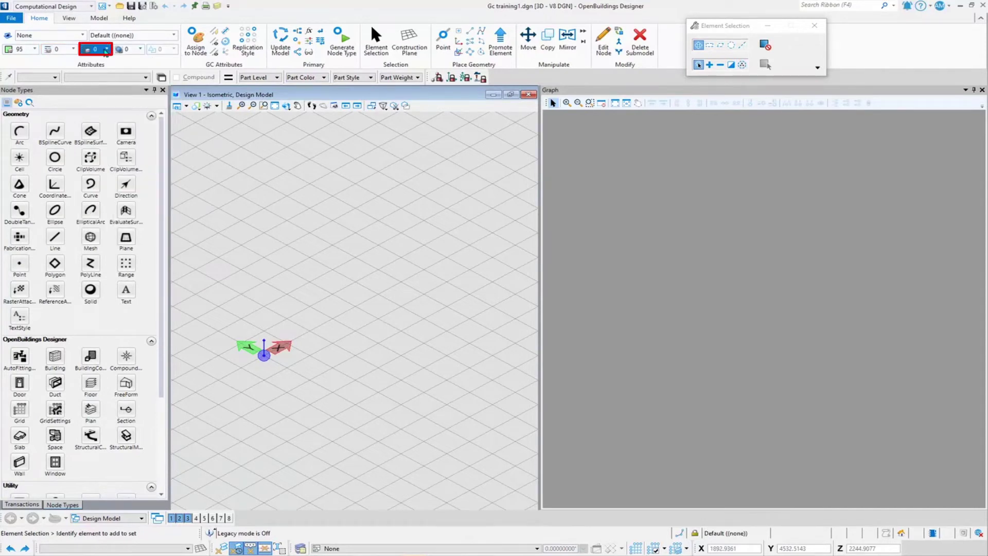
click(105, 50)
click(100, 49)
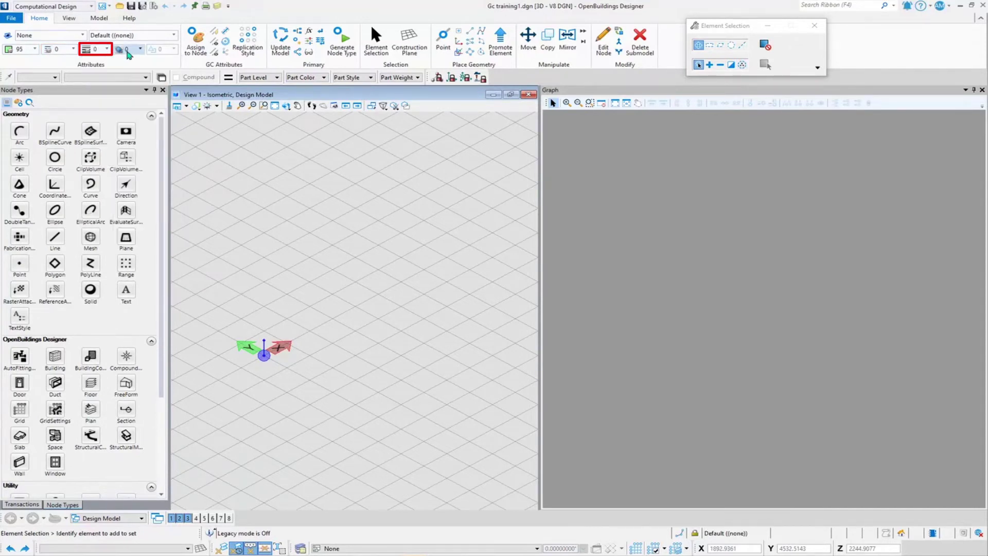
click(278, 46)
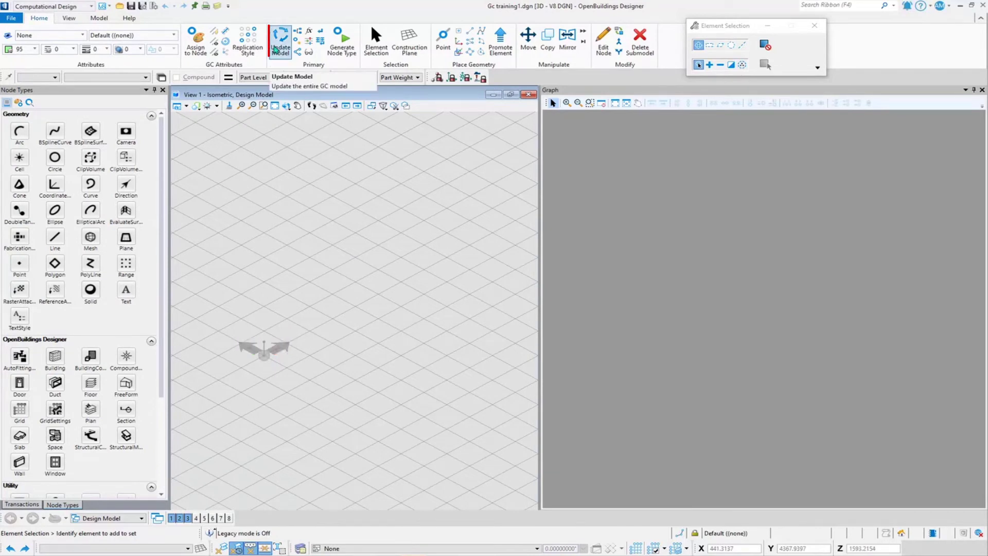
click(298, 31)
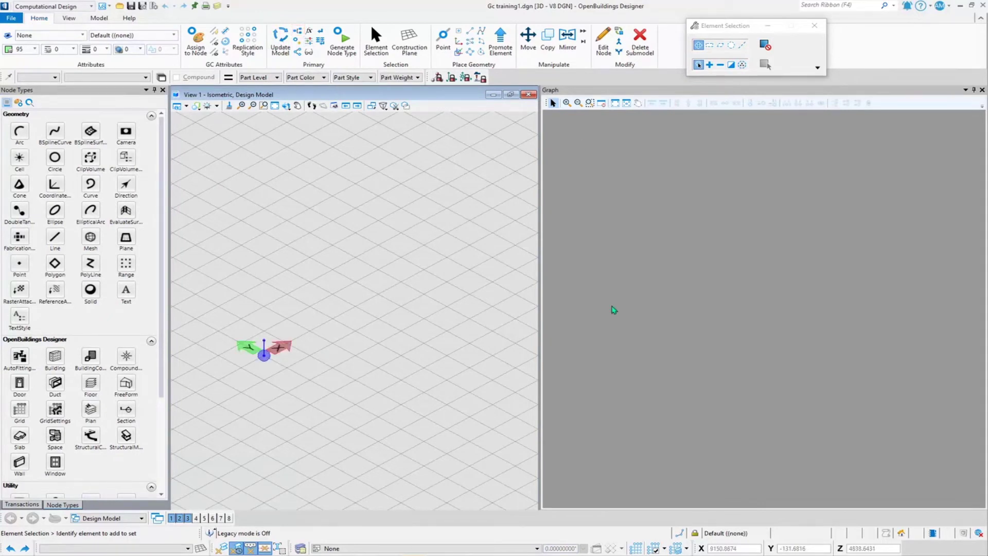
drag(713, 28, 716, 15)
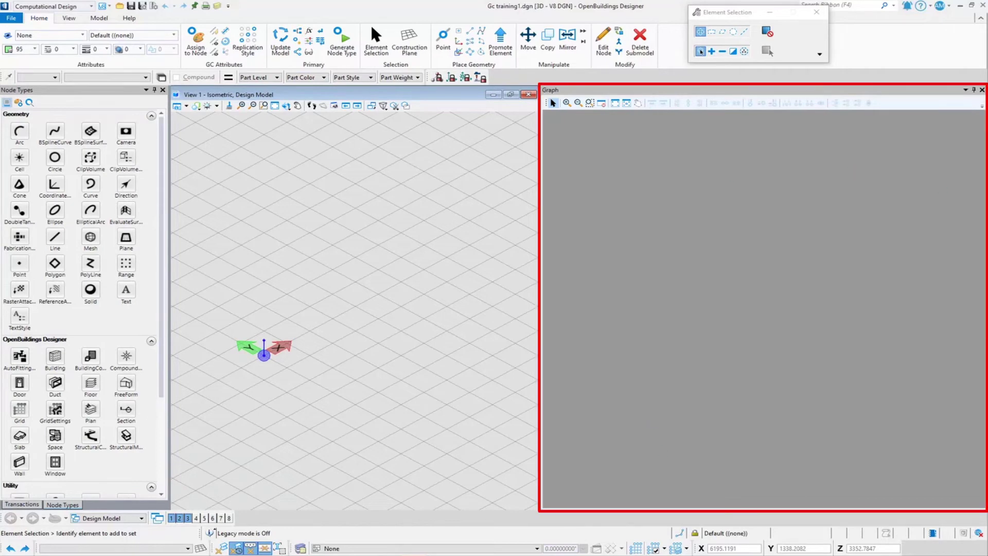
click(983, 90)
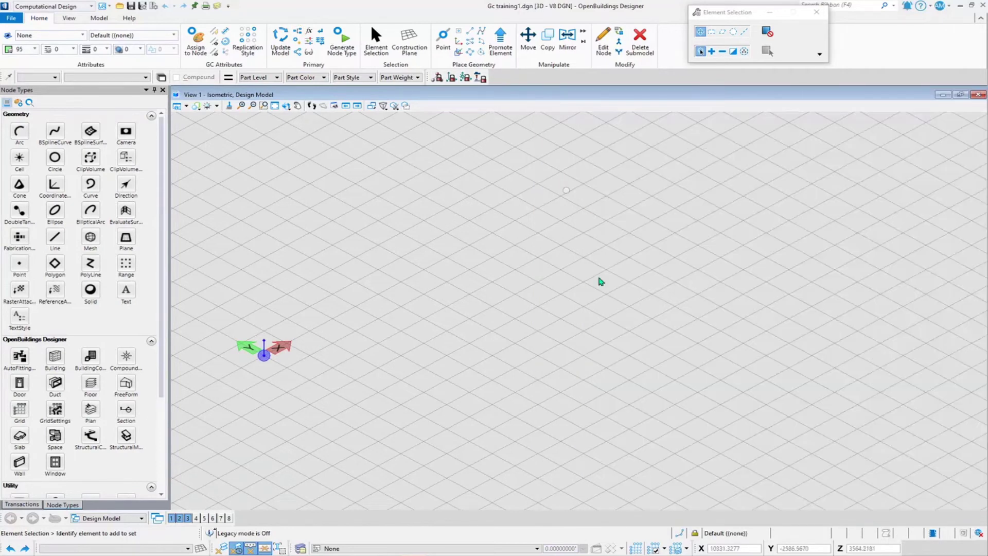
click(298, 32)
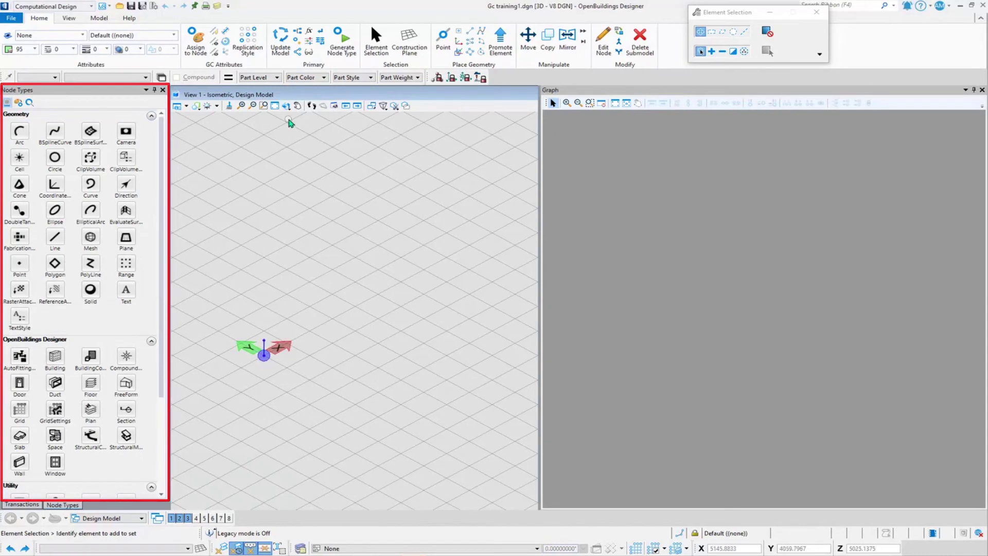
click(298, 52)
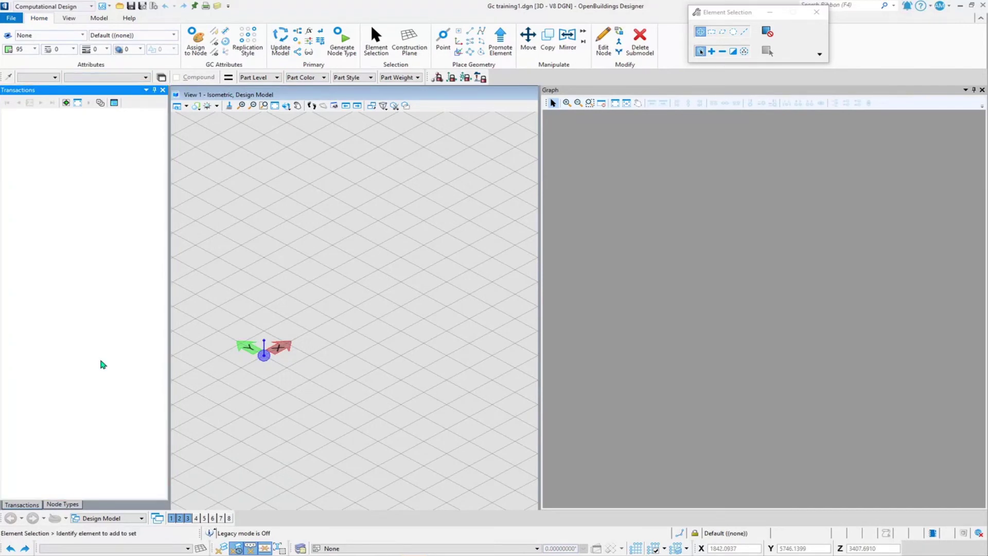
click(57, 504)
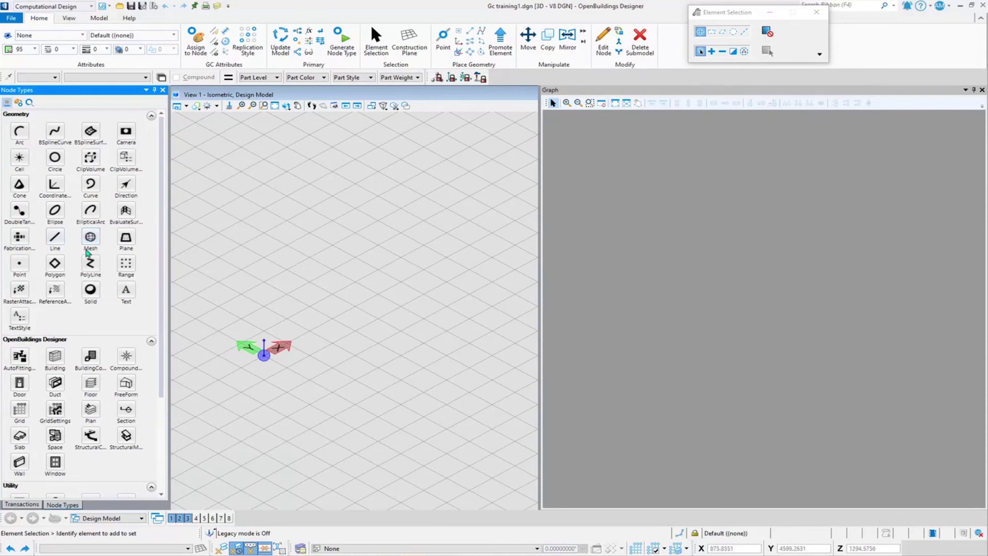
click(309, 41)
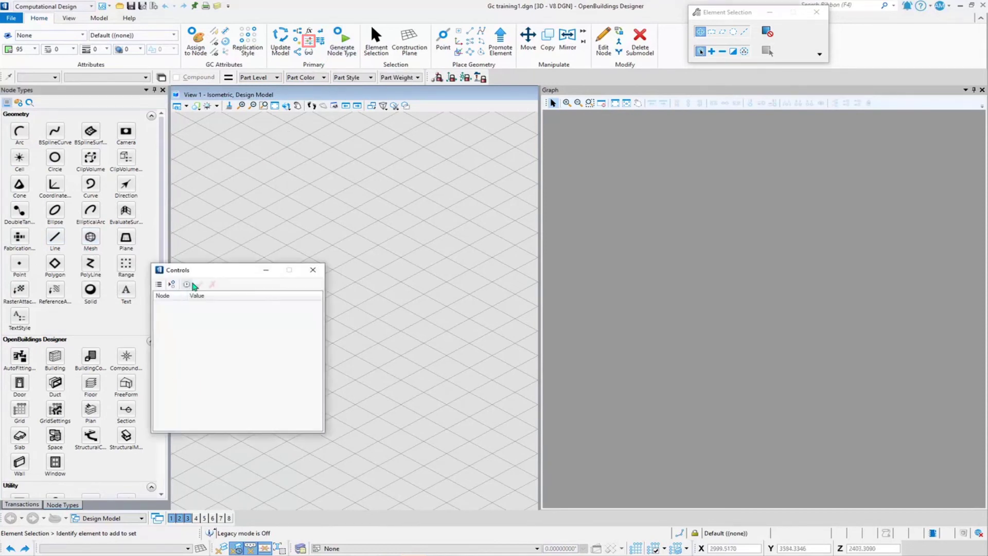
drag(195, 270, 215, 196)
scroll(88, 431, down, 3)
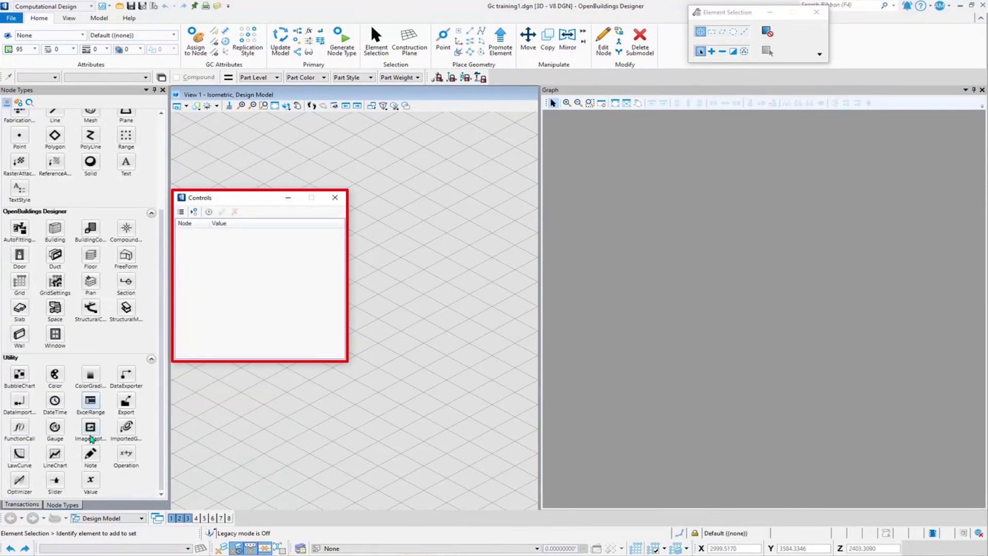
click(335, 198)
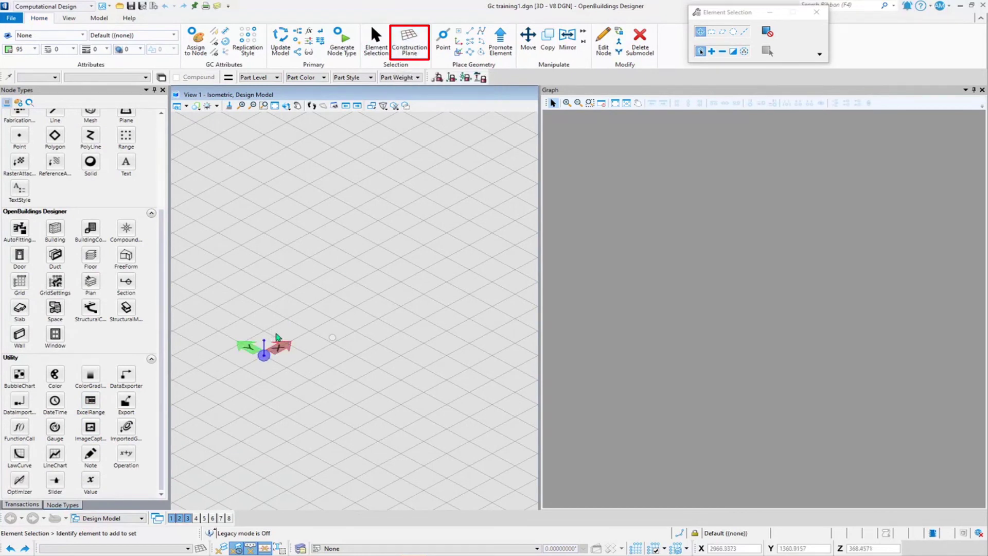
click(384, 51)
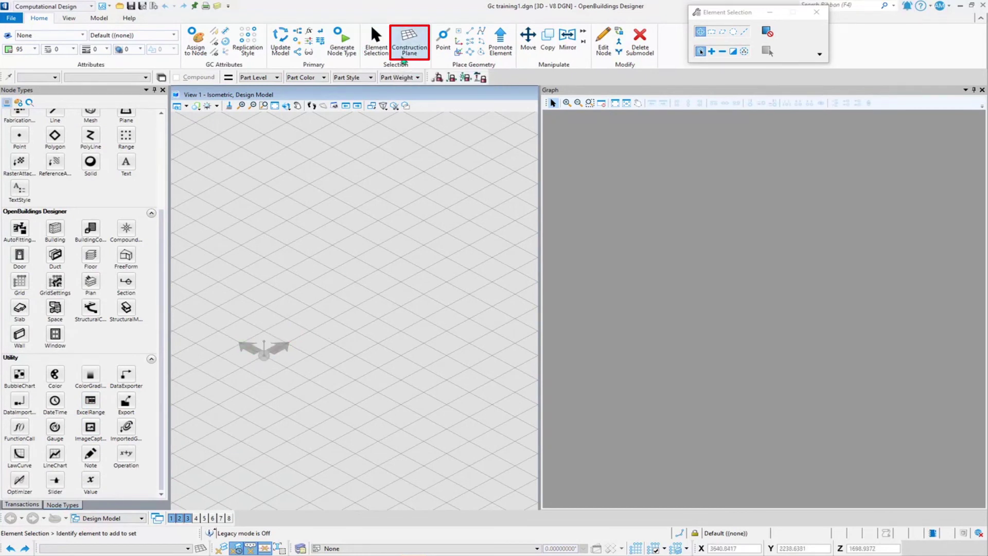
click(404, 58)
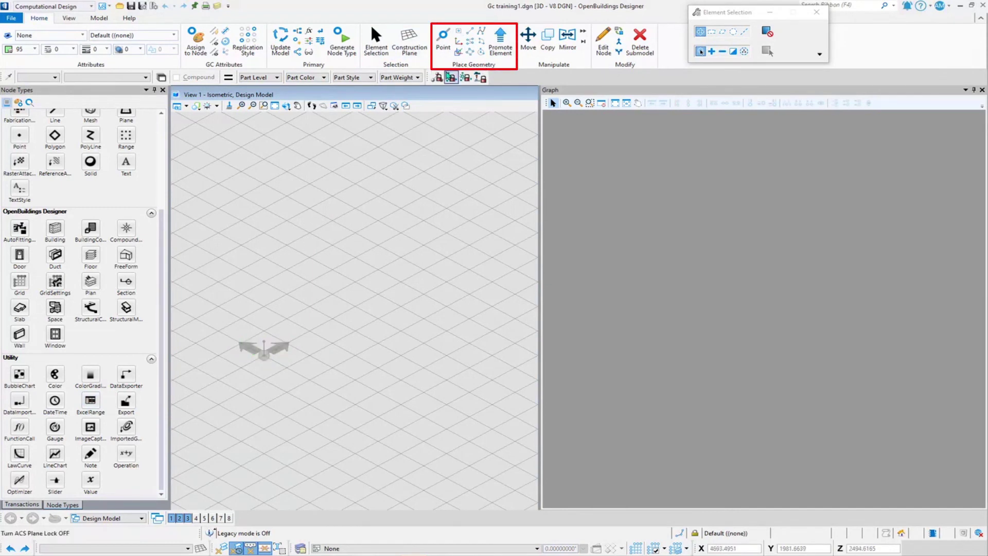
scroll(70, 113, up, 3)
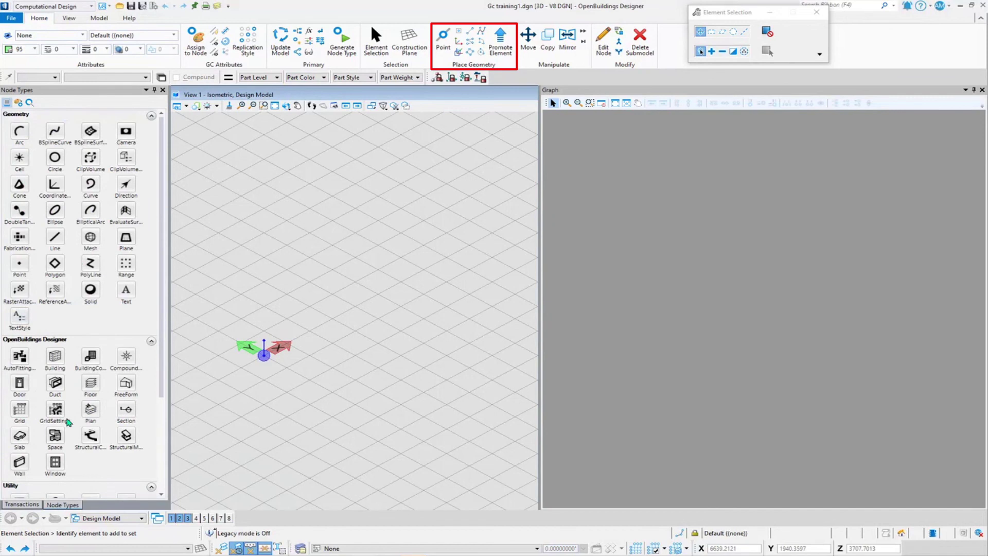